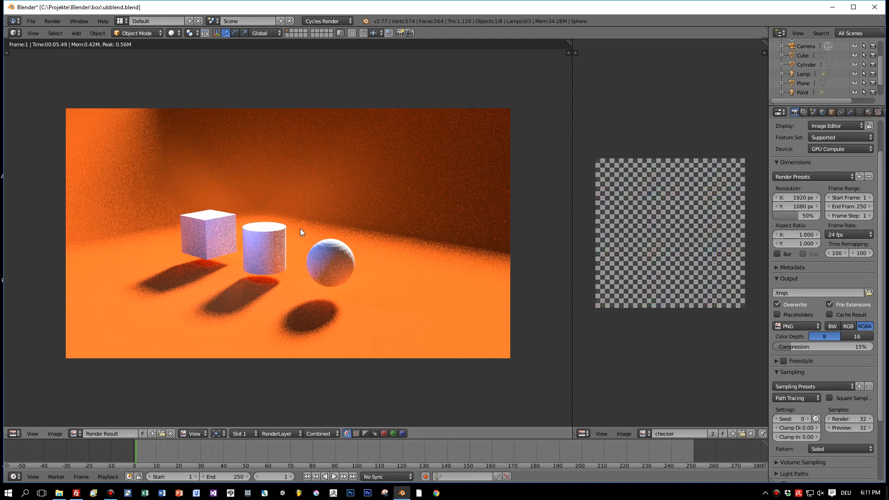
Close the render result to return to the 3D scene and widen the checker image editor area beside it
key(Escape)
middle_drag(266, 237, 346, 264)
scroll(323, 207, up, 4)
scroll(318, 247, up, 2)
scroll(305, 243, down, 2)
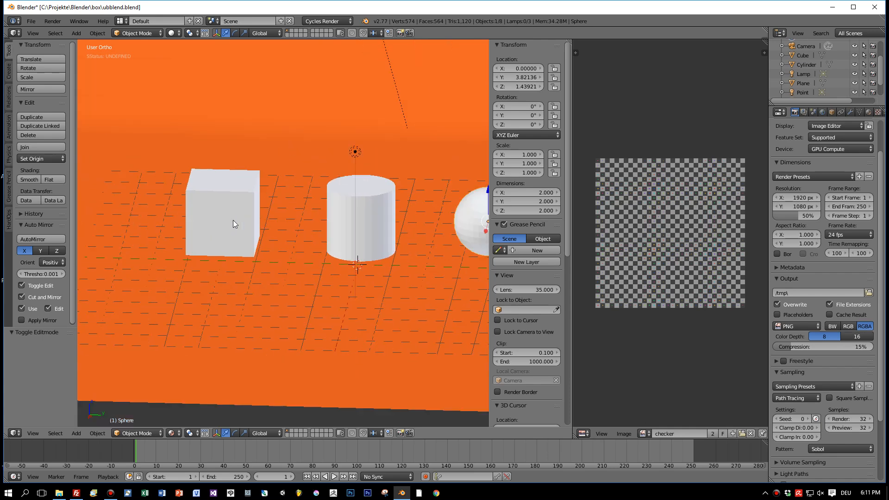
scroll(616, 213, up, 3)
scroll(616, 215, down, 5)
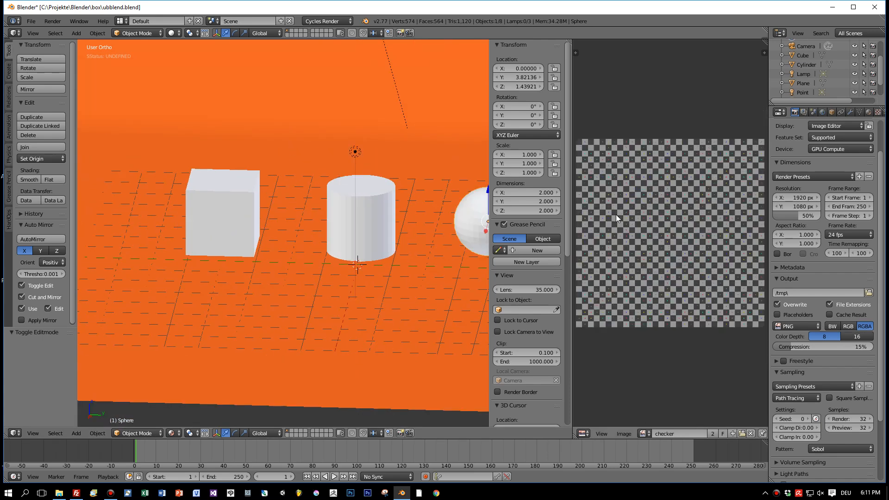
drag(572, 239, 550, 238)
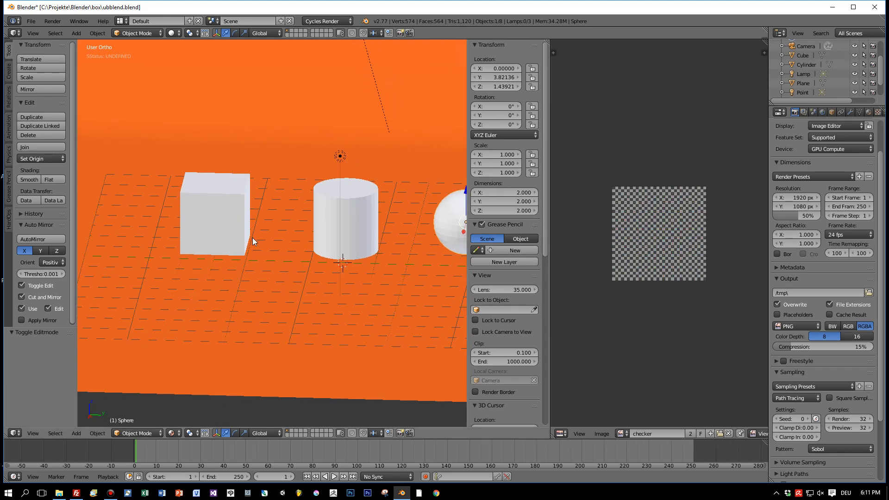
Open the cube for mesh editing and set the viewport shading to Texture
middle_drag(252, 234, 240, 245)
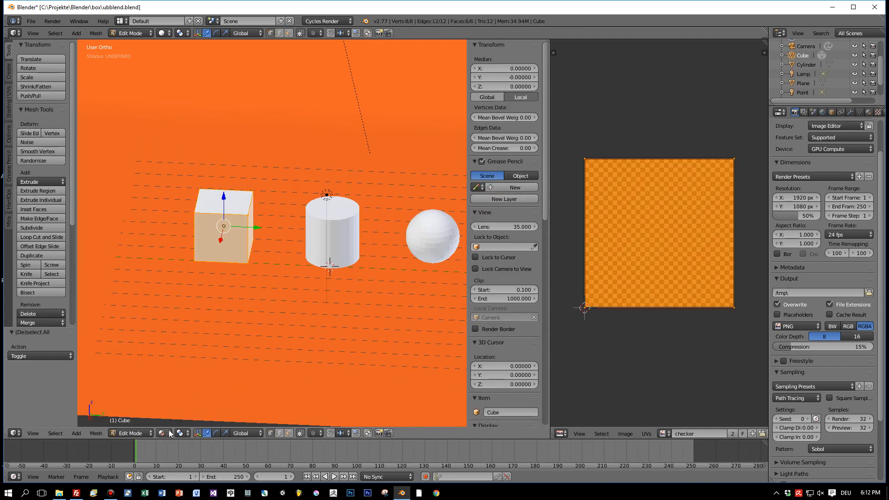
click(169, 431)
click(187, 389)
middle_drag(222, 319, 237, 284)
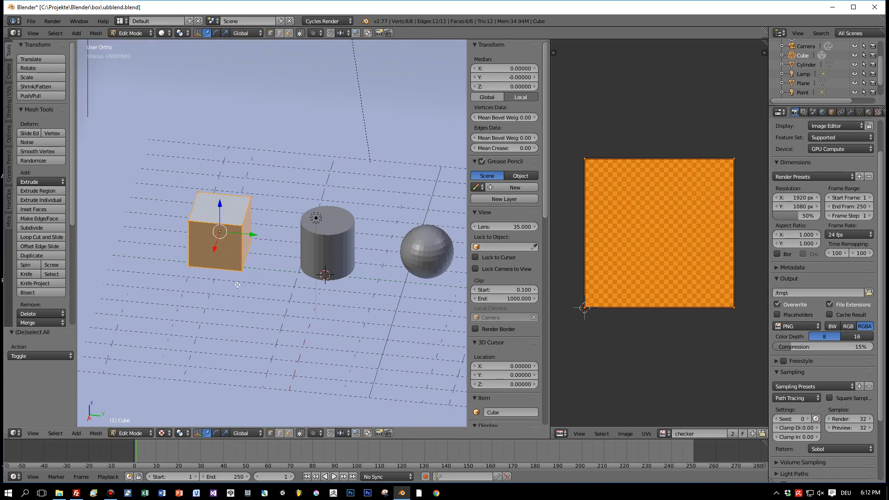
key(Tab)
key(Tab)
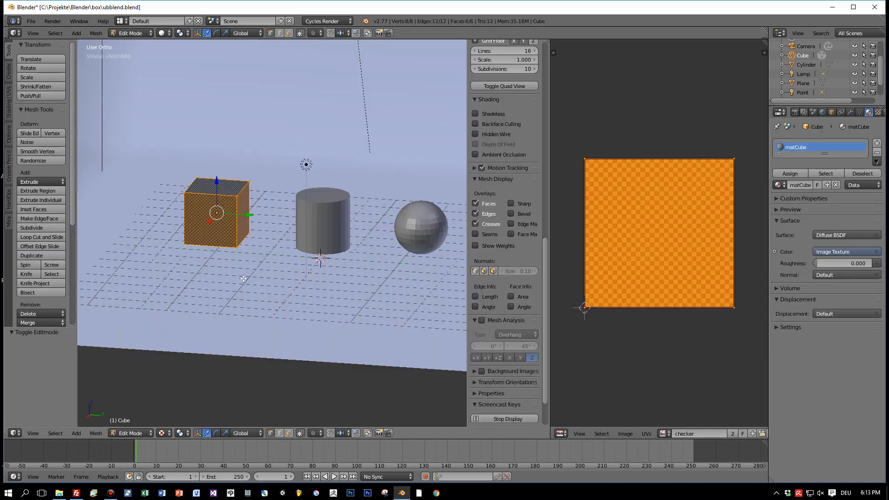
Unwrap the whole cube with Smart UV Project, using an angle limit of 66 and an island margin of 0
scroll(212, 242, up, 3)
scroll(212, 241, down, 3)
key(u)
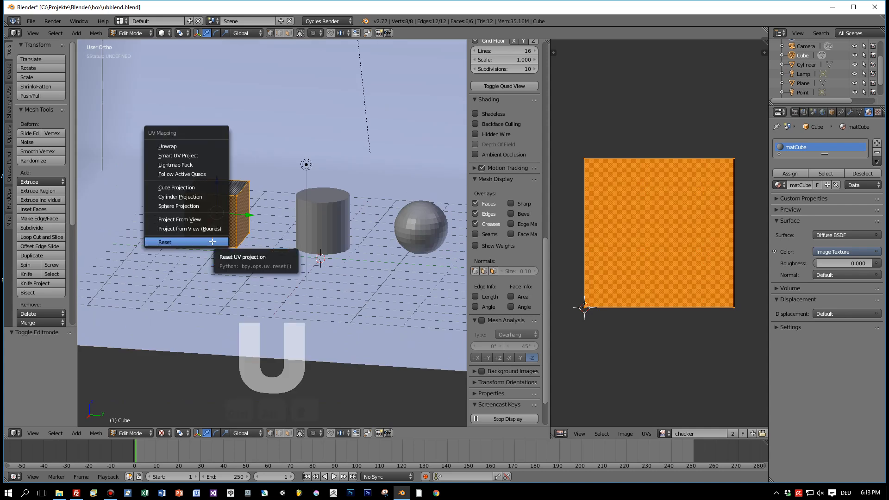
click(197, 155)
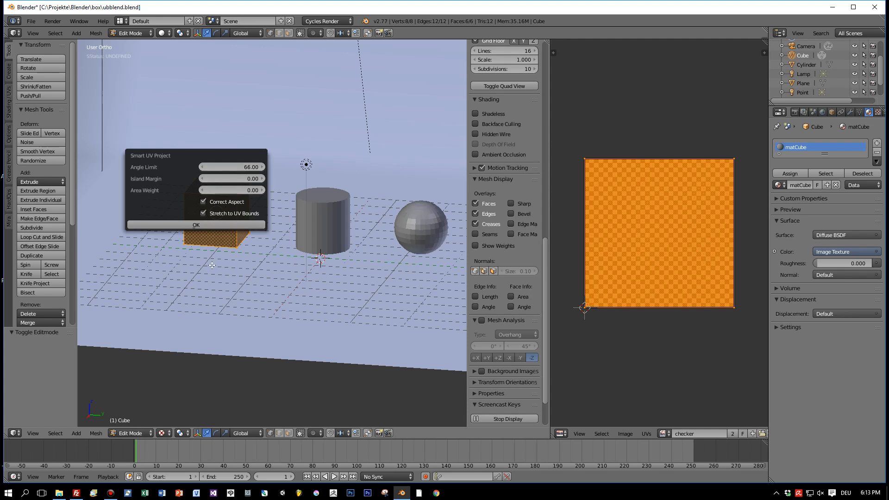
click(236, 224)
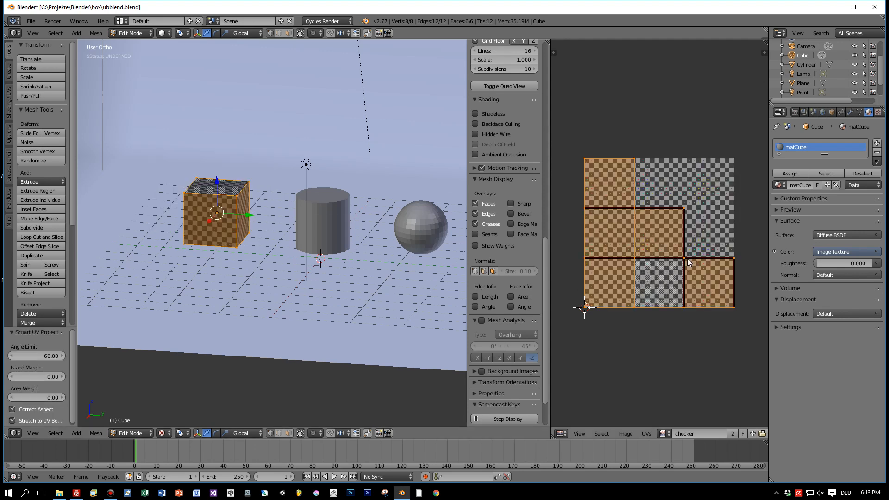
Examine how the checker texture falls on the cube's faces and compare it with the UV layout
scroll(687, 249, up, 2)
scroll(685, 240, down, 1)
scroll(264, 227, up, 2)
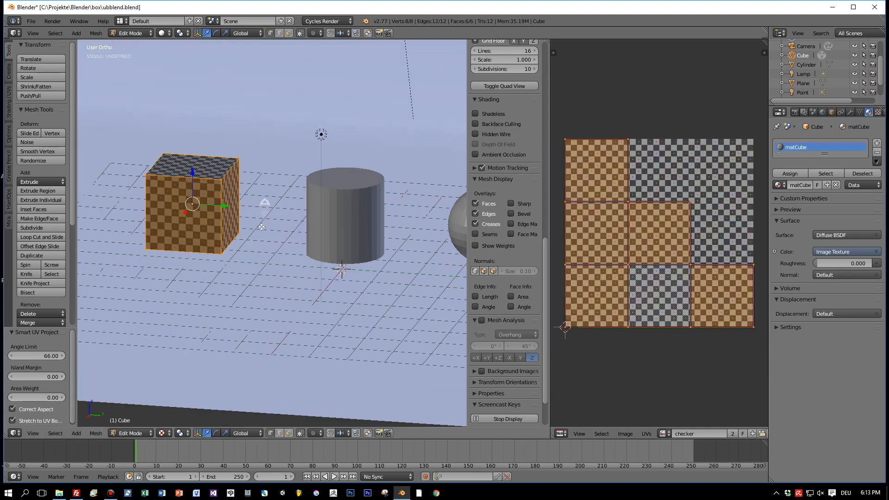
middle_drag(228, 232, 252, 203)
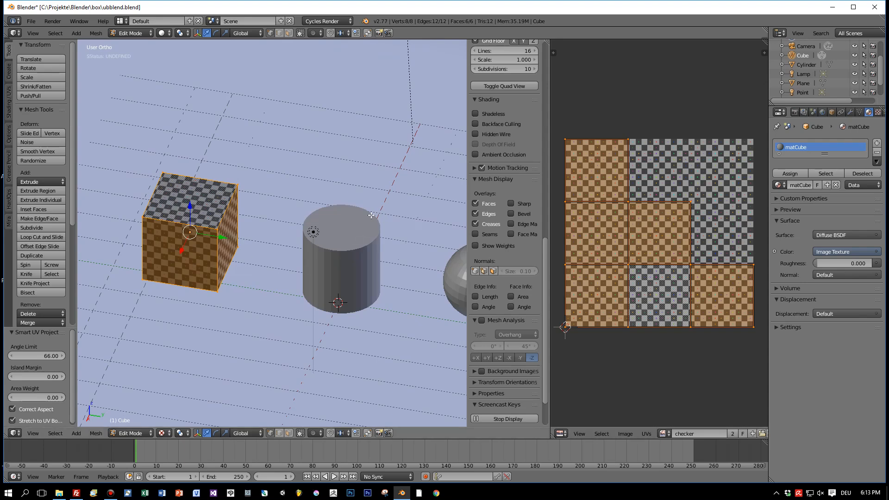
scroll(351, 225, down, 4)
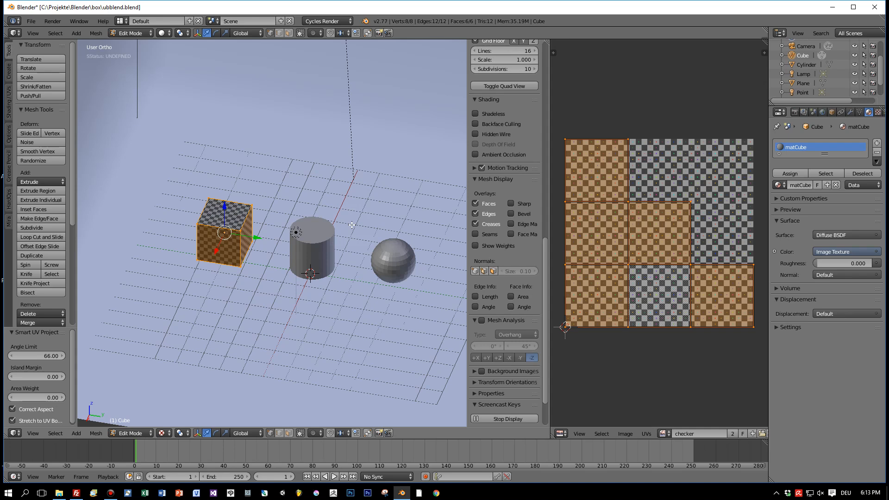
scroll(272, 243, up, 2)
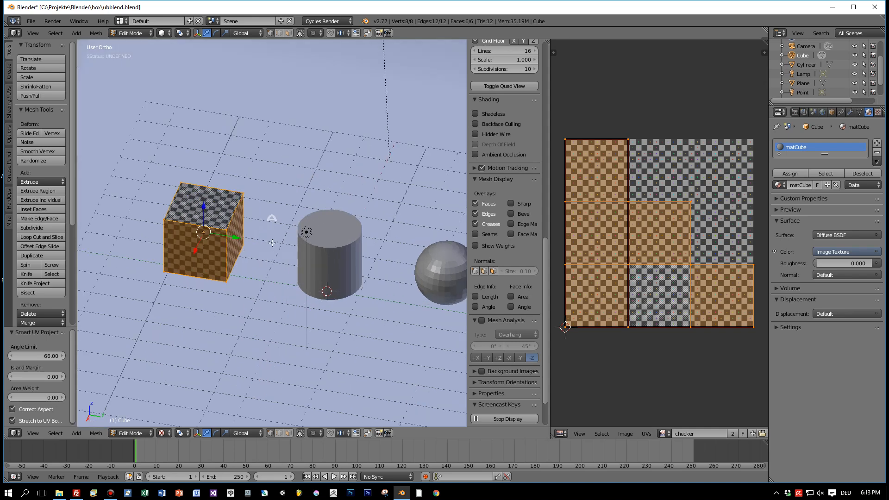
scroll(272, 243, up, 2)
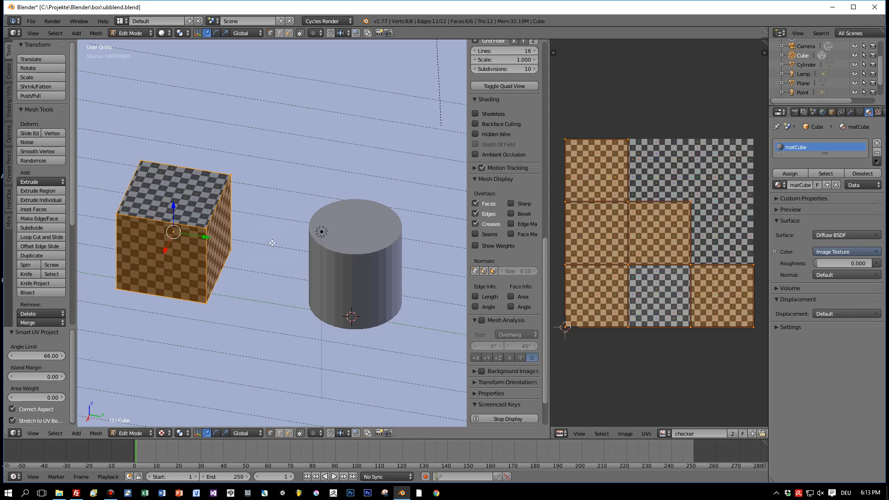
scroll(272, 242, down, 2)
scroll(272, 242, down, 2)
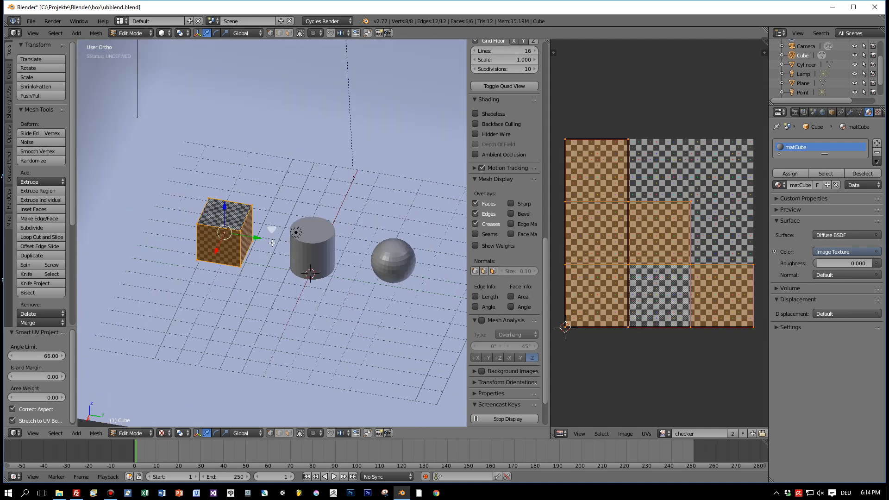
Mark the cube's four upright edges and three of its top edges as seams, using edge selection
scroll(325, 247, up, 2)
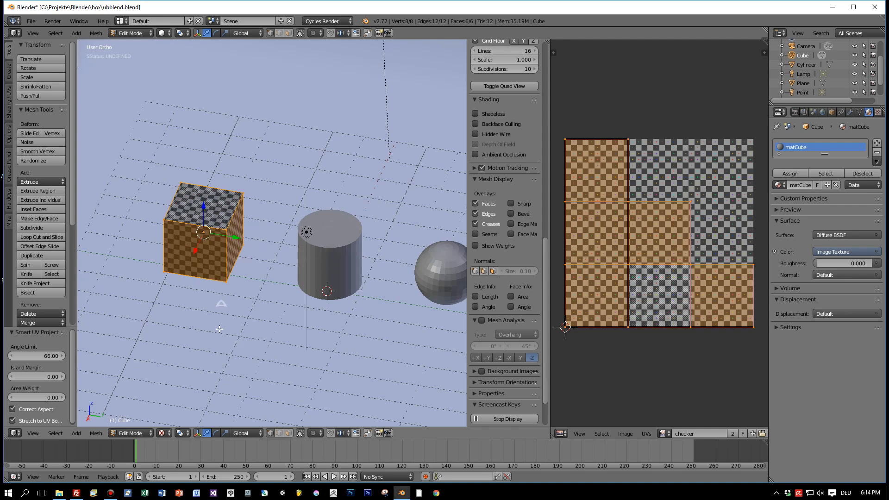
click(277, 434)
right_click(225, 258)
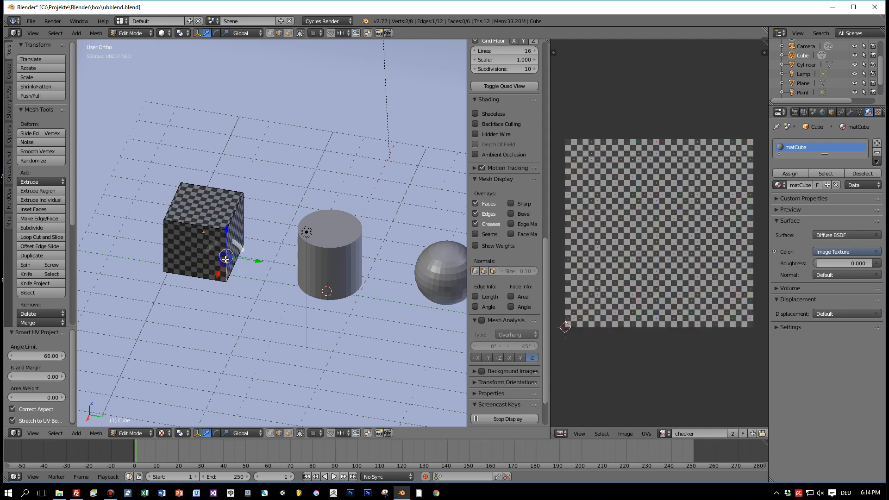
shift+right_click(167, 238)
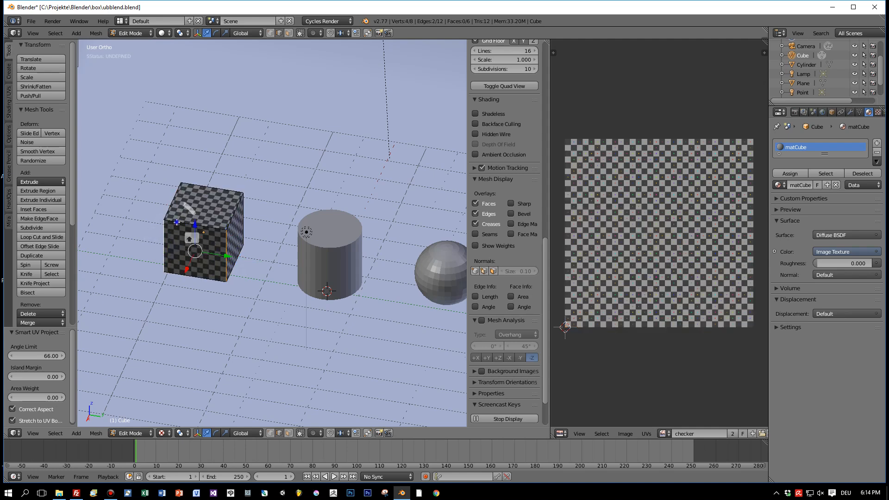
shift+right_click(232, 211)
shift+right_click(232, 211)
middle_drag(243, 218, 121, 216)
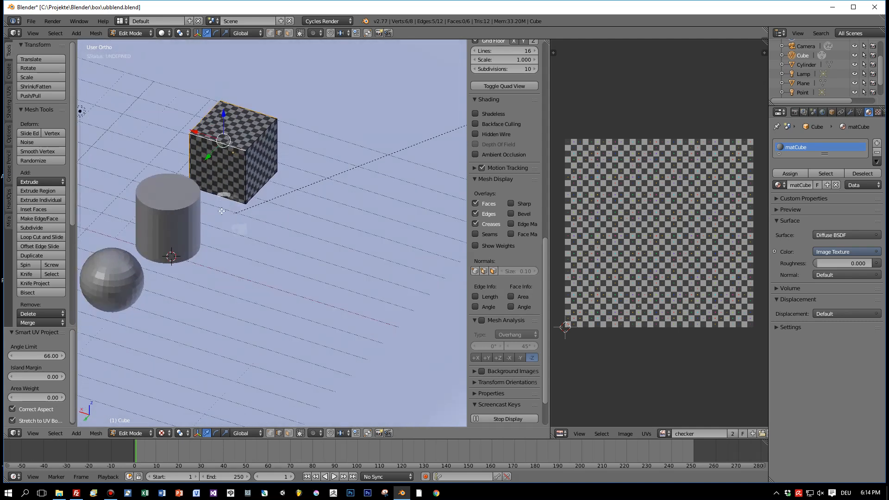
shift+right_click(245, 188)
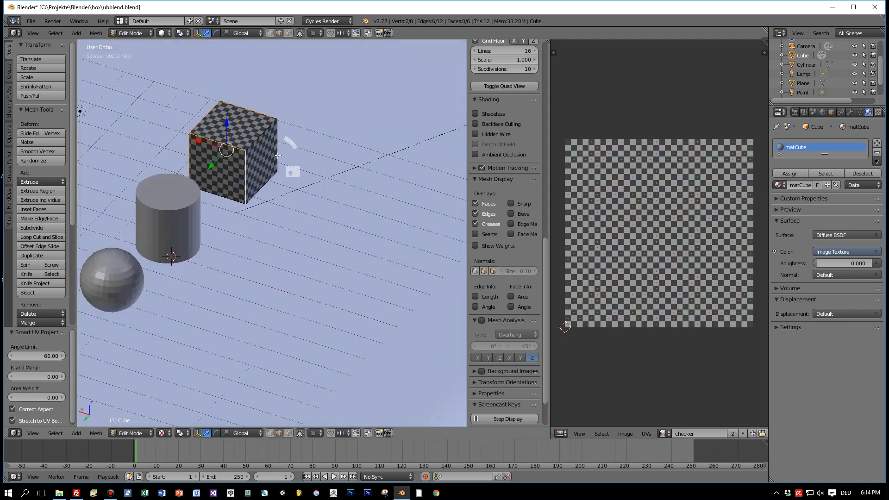
shift+right_click(258, 137)
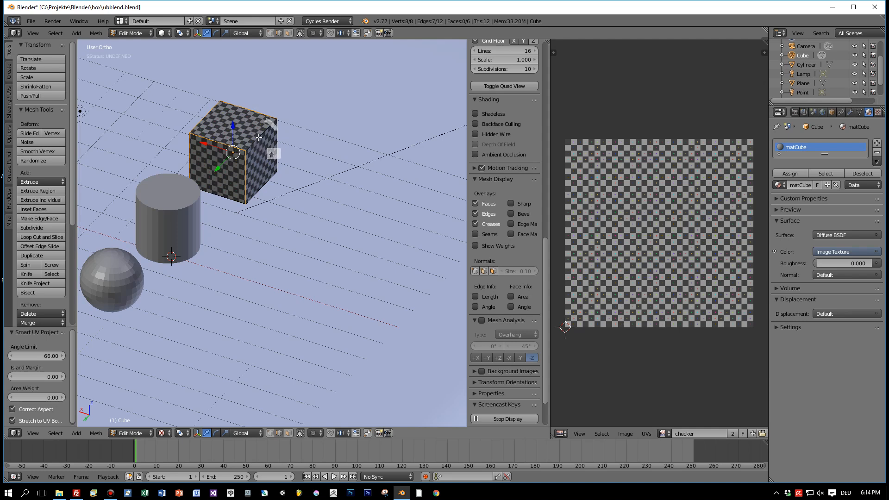
middle_drag(273, 151, 318, 234)
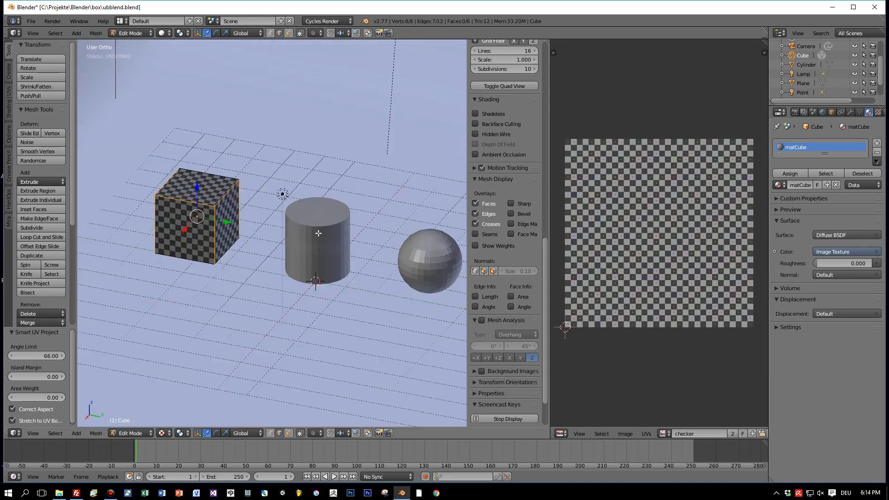
key(space)
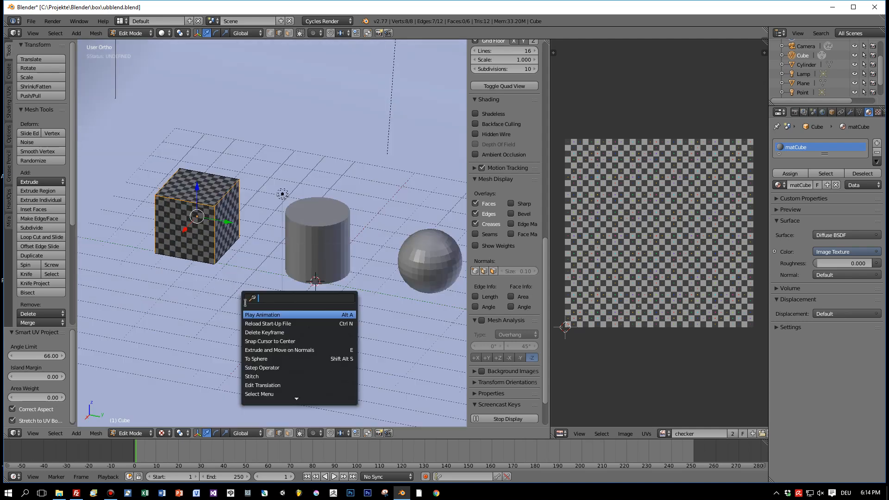
text(mark)
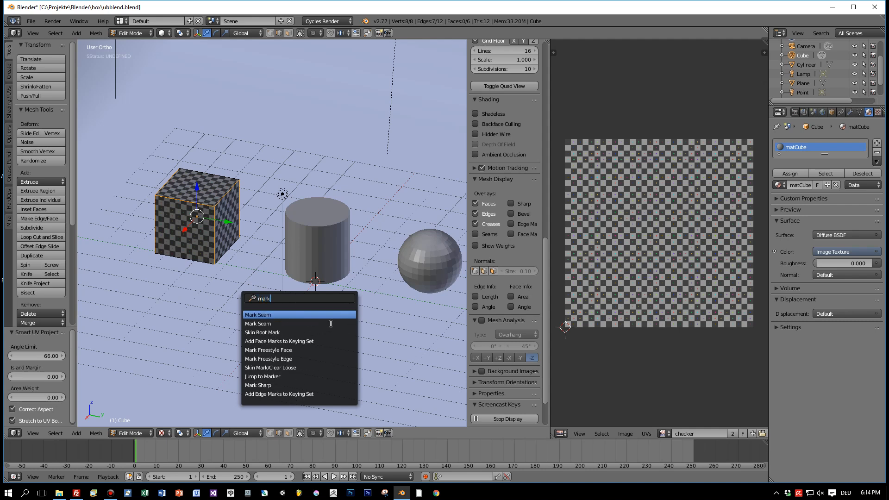
click(292, 315)
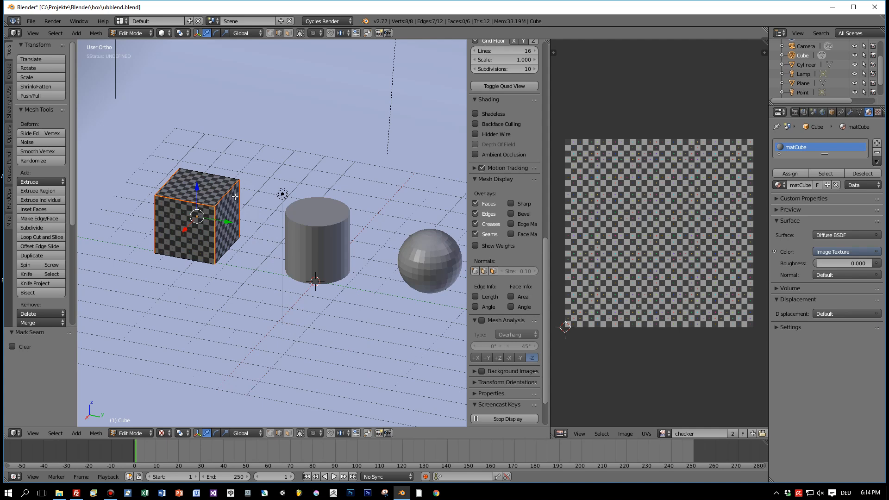
Unwrap the whole cube along its marked seams and check the resulting UV layout
key(a)
key(u)
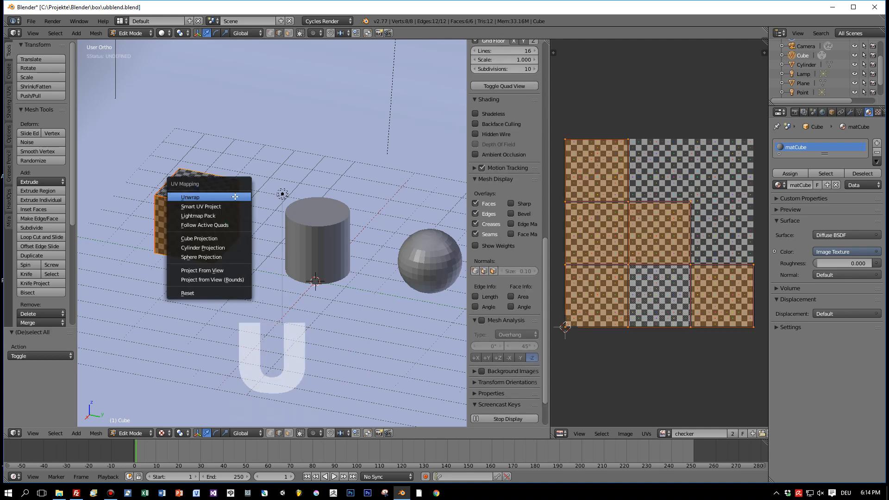
click(235, 195)
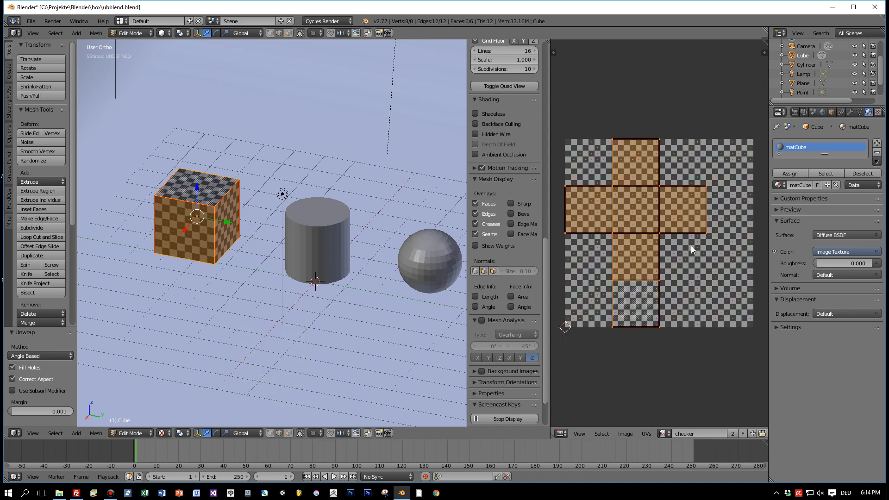
scroll(256, 205, up, 3)
scroll(255, 209, down, 2)
middle_drag(255, 211, 261, 241)
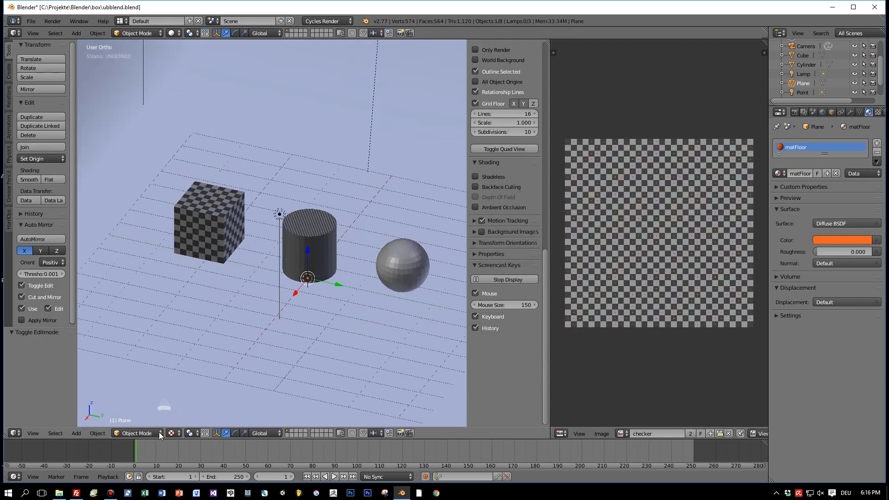
Set the viewport shading to Material in Object Mode
click(145, 433)
click(172, 432)
click(189, 380)
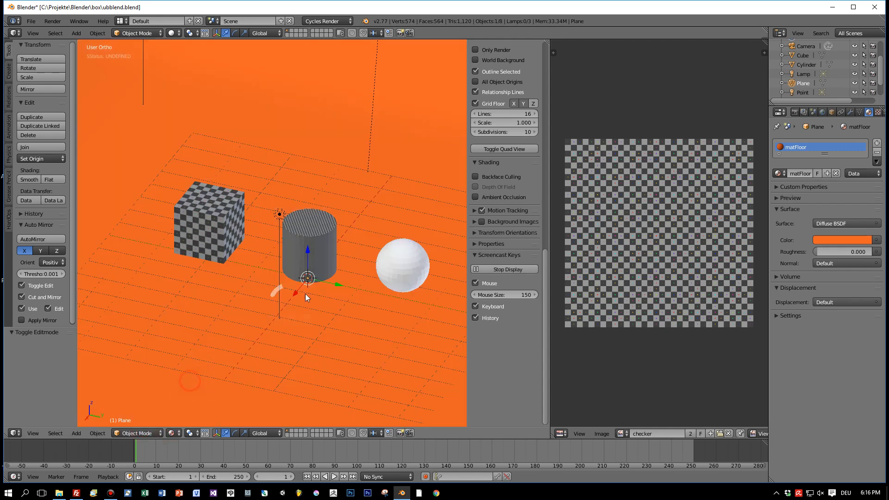
Open the cylinder for mesh editing and unwrap all of its faces with Cylinder Projection
scroll(324, 284, up, 5)
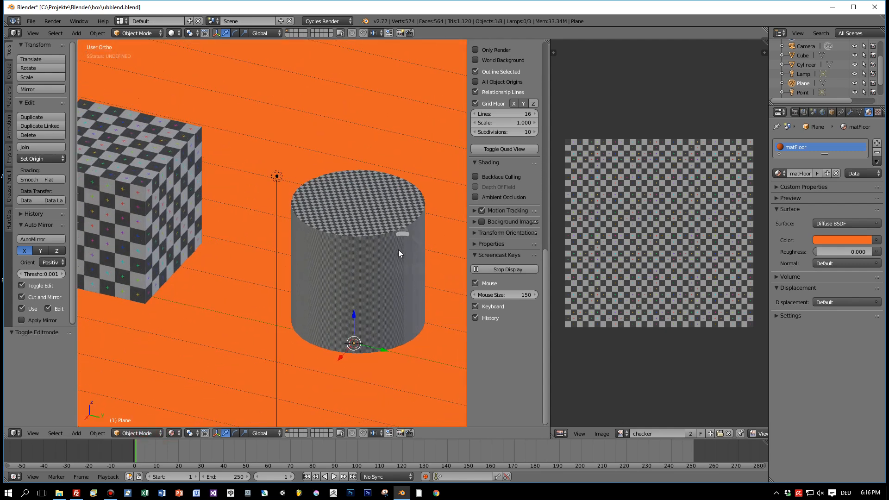
scroll(390, 243, up, 2)
right_click(390, 243)
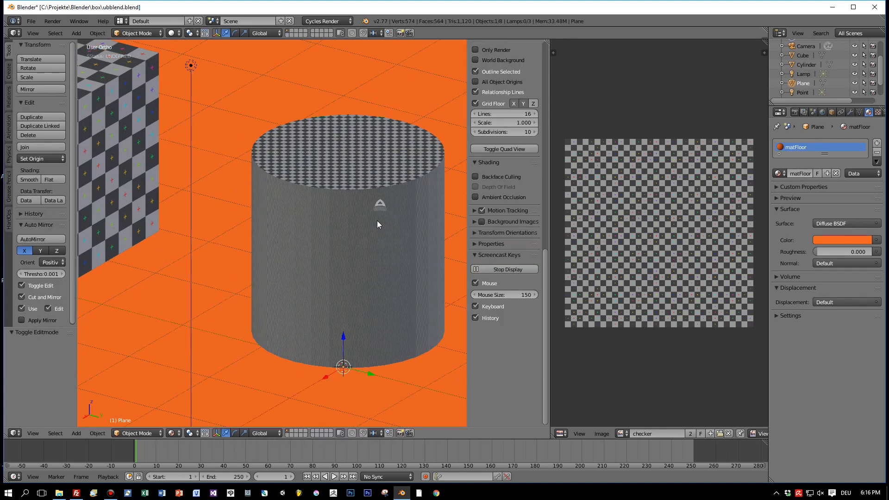
key(Tab)
scroll(375, 218, down, 3)
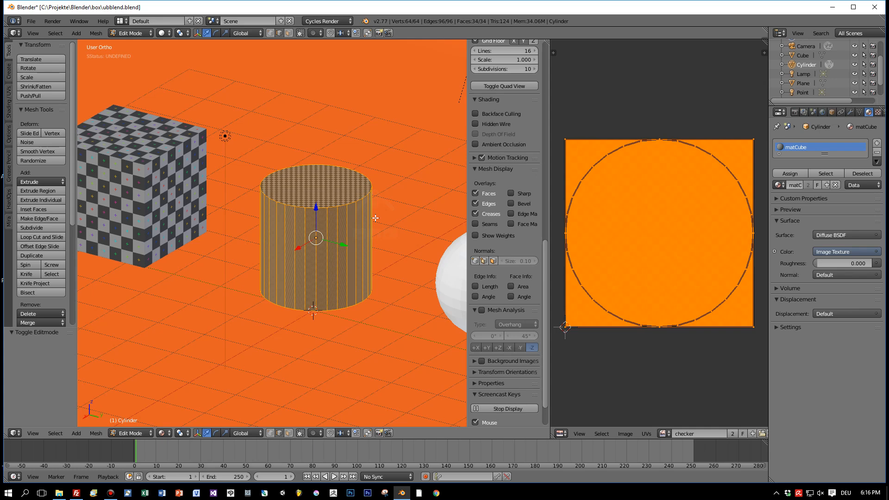
key(a)
key(a)
key(u)
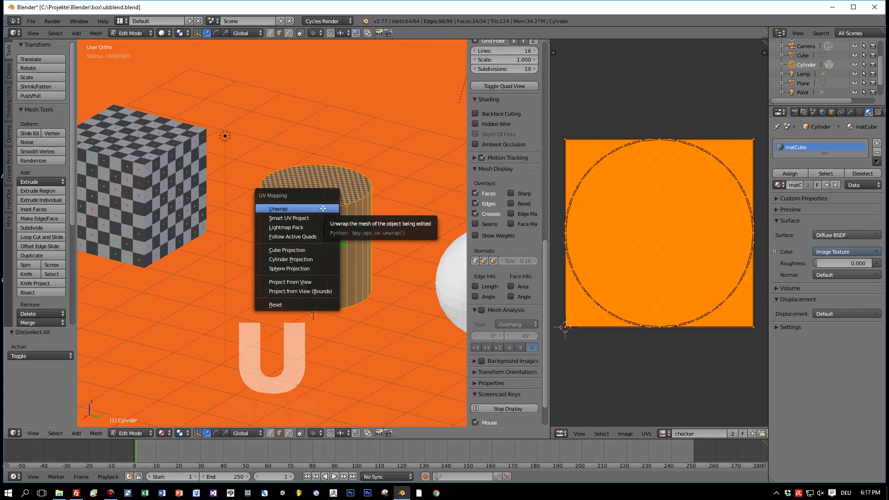
click(314, 262)
scroll(685, 261, down, 2)
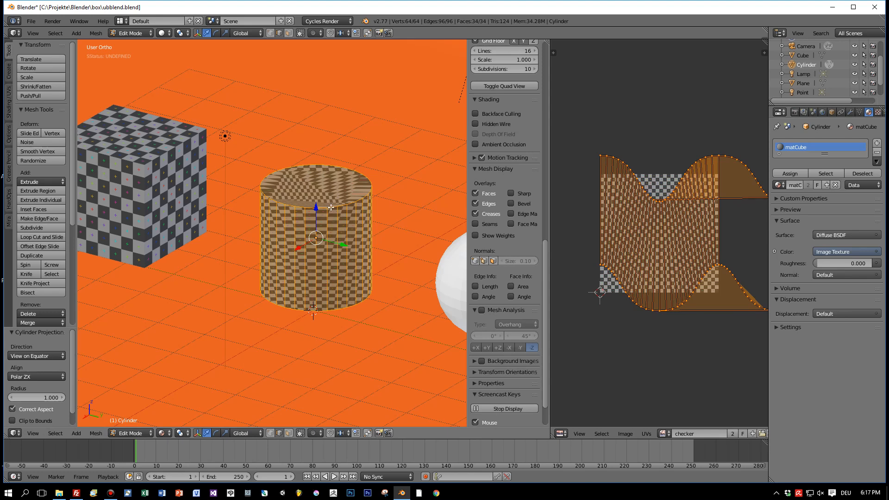
Mark the cylinder's top rim, bottom rim and one vertical side edge as seams
right_click(331, 208)
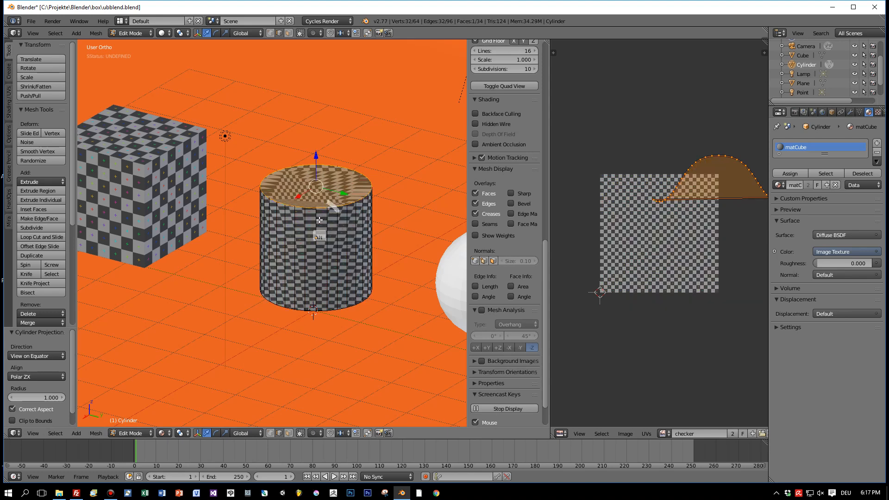
alt+shift+right_click(318, 223)
middle_drag(341, 248, 340, 229)
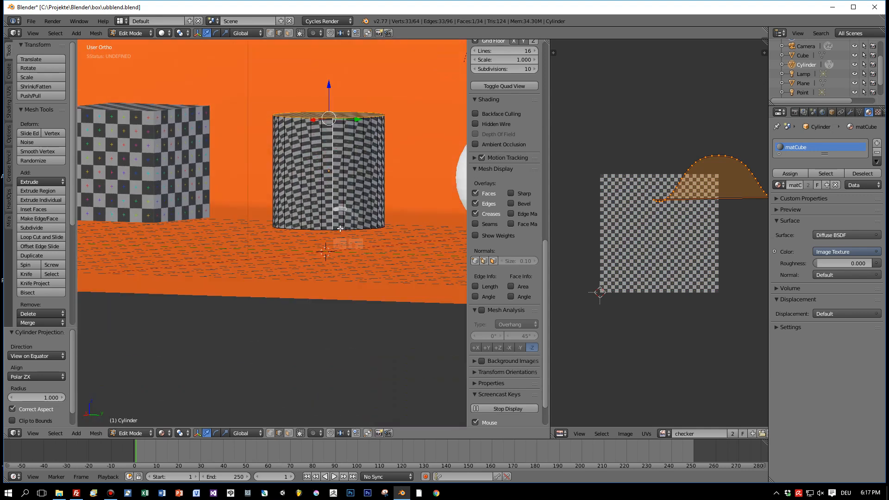
alt+shift+right_click(340, 228)
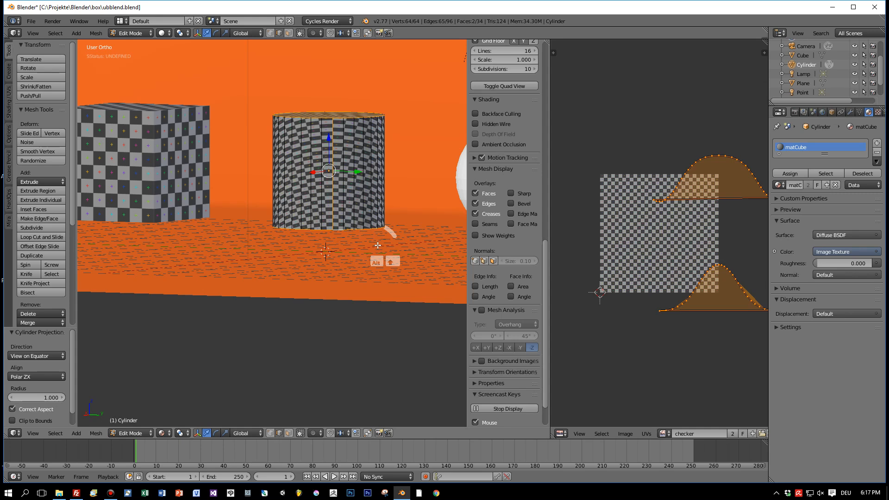
key(ctrl+e)
click(403, 260)
Unwrap the whole cylinder along its marked seams and check the checker pattern on its cap and side
middle_drag(404, 260, 388, 253)
key(Tab)
key(Tab)
key(a)
key(a)
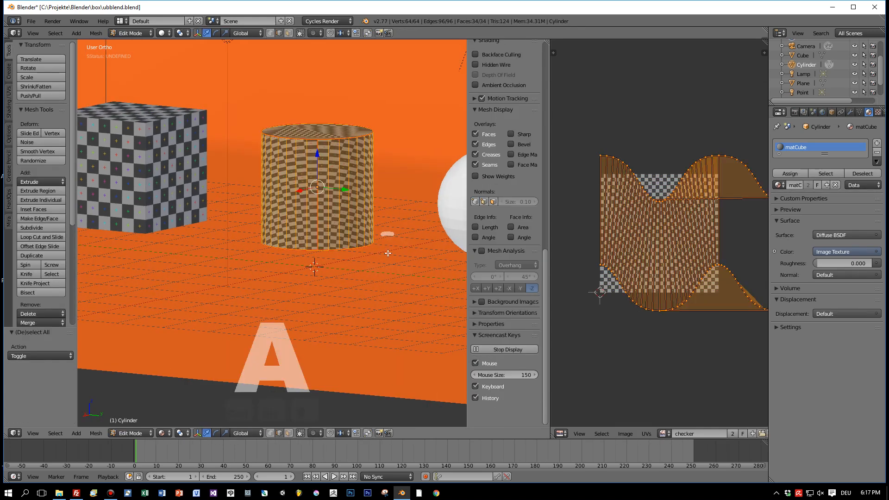
key(u)
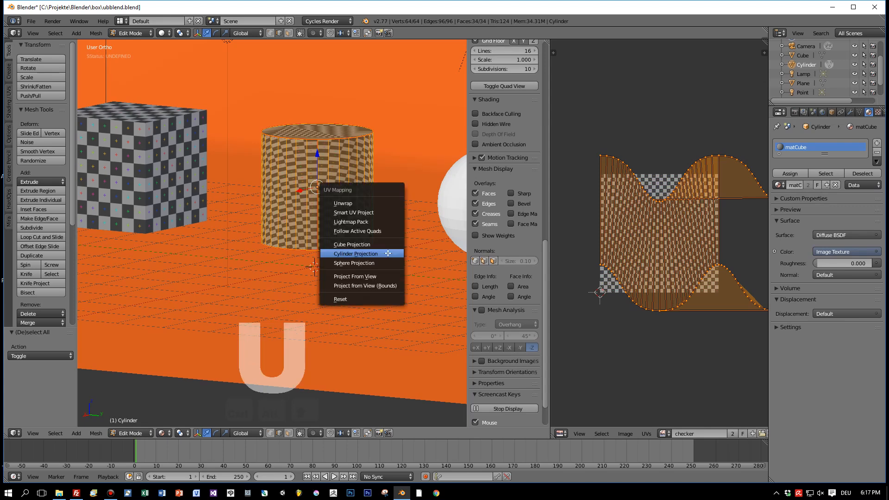
click(371, 203)
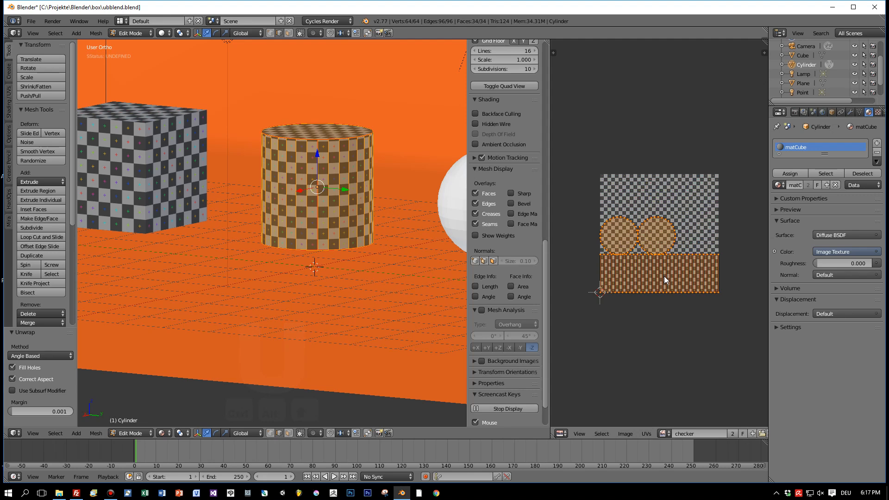
middle_drag(307, 216, 300, 247)
scroll(303, 247, up, 3)
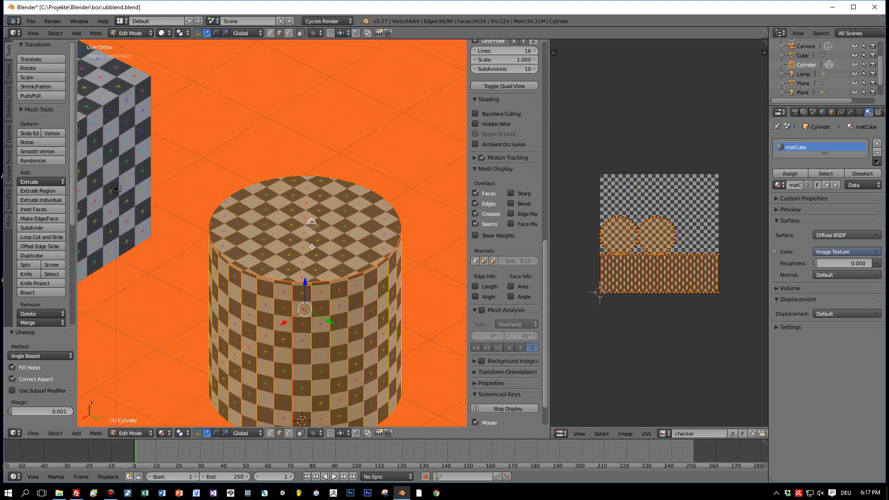
scroll(312, 246, up, 2)
scroll(312, 247, down, 5)
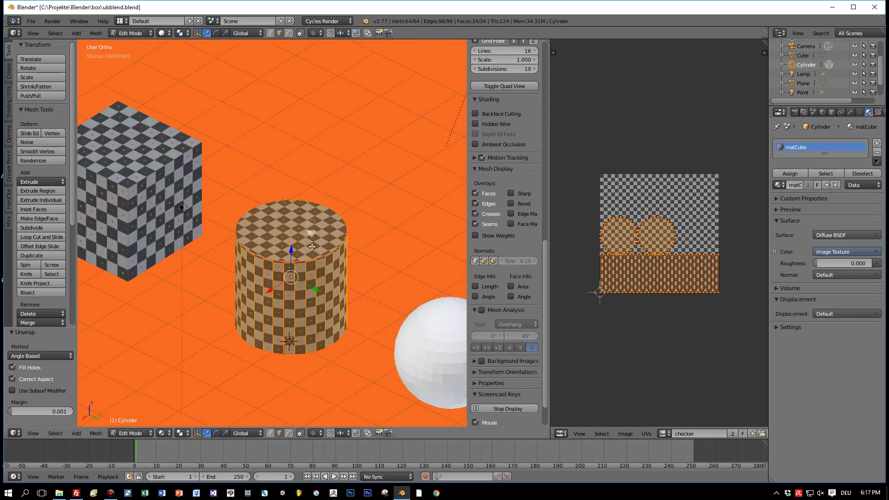
Open the sphere for mesh editing and unwrap all of its faces with Sphere Projection
middle_drag(312, 247, 288, 192)
scroll(345, 230, up, 2)
scroll(345, 231, down, 4)
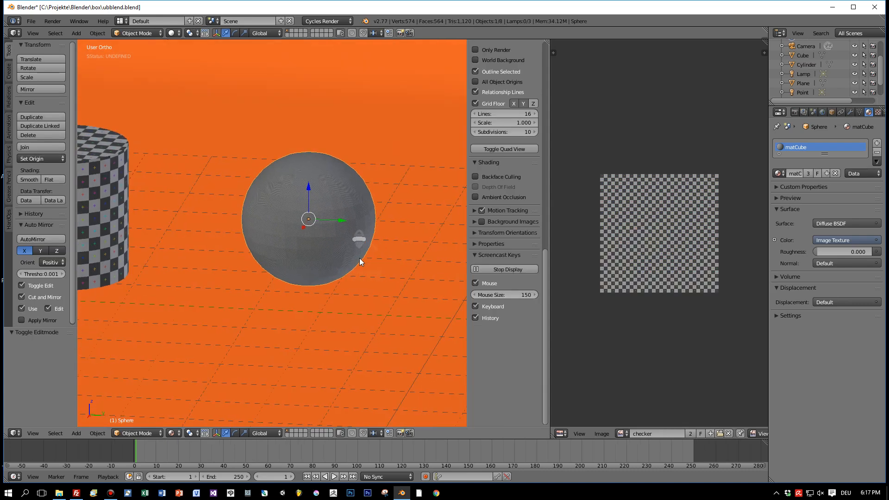
key(Tab)
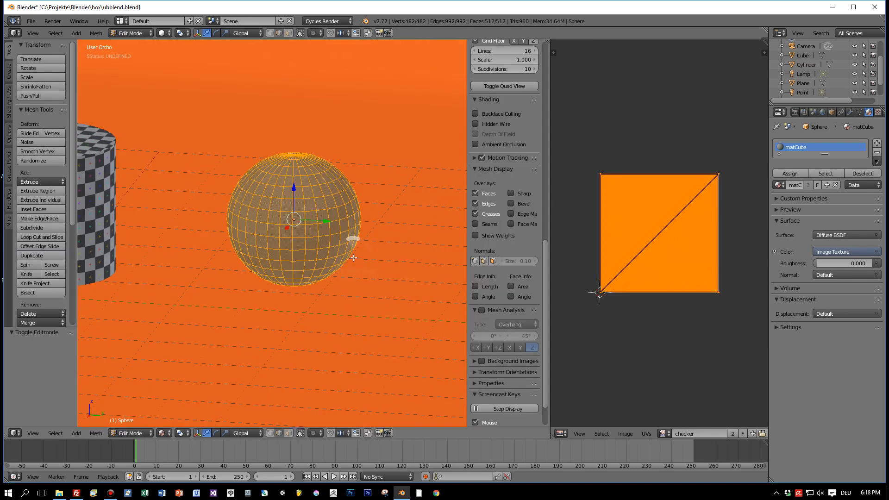
key(u)
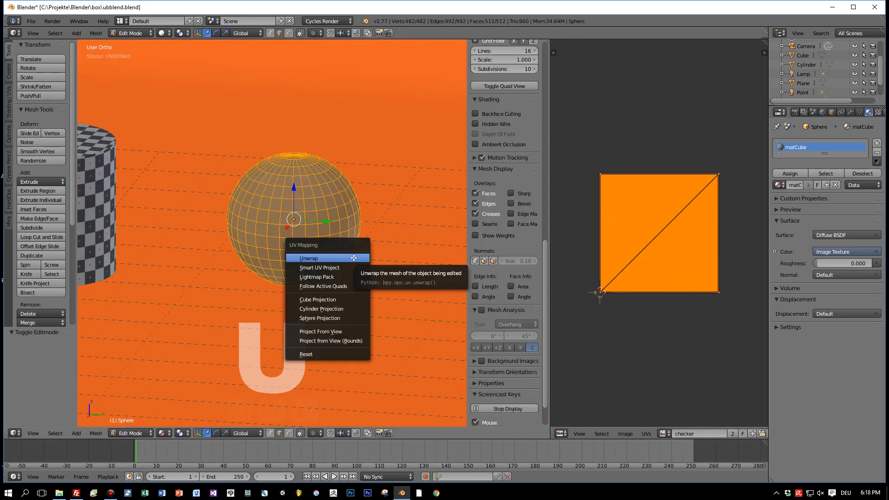
click(342, 318)
Examine the checker pattern on the sphere and its UV layout for distortion from several angles
middle_drag(358, 261, 367, 245)
scroll(359, 277, up, 2)
scroll(359, 277, up, 3)
scroll(358, 274, down, 6)
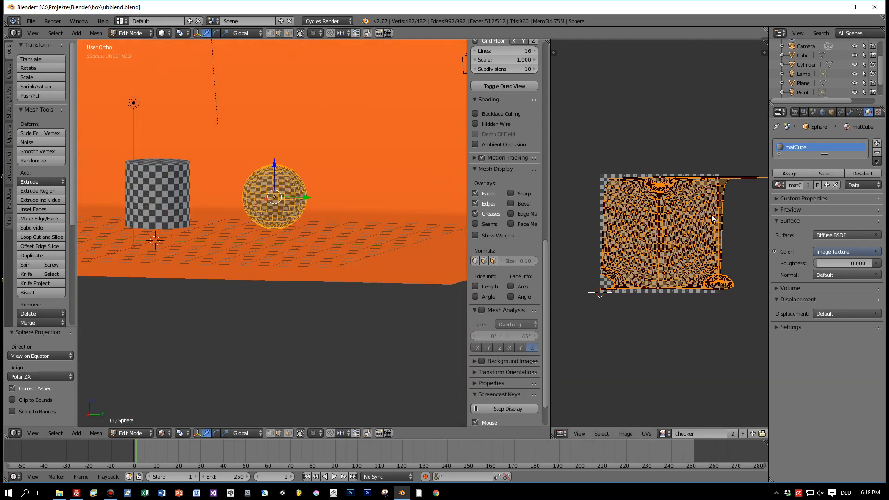
scroll(428, 224, up, 1)
scroll(415, 230, up, 3)
scroll(414, 229, down, 2)
middle_drag(415, 229, 452, 239)
scroll(732, 249, up, 3)
scroll(732, 249, down, 2)
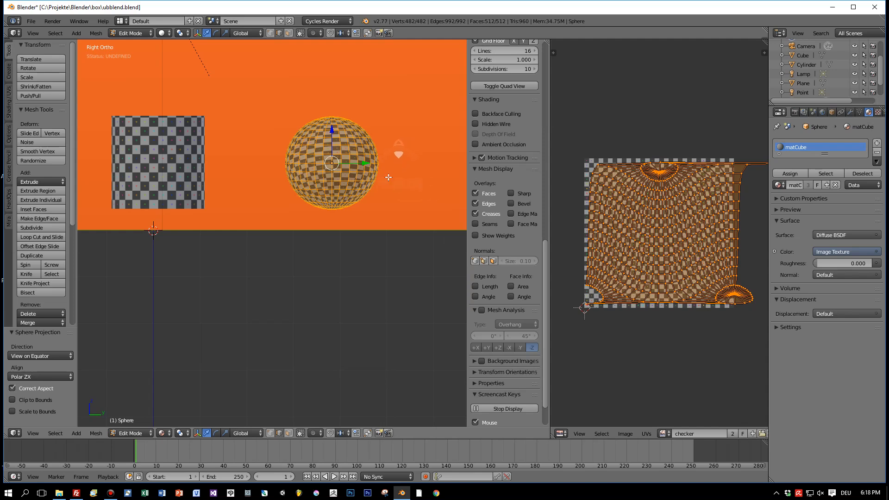
Mark one horizontal edge ring near the sphere's top and one near its bottom as seams
scroll(388, 204, up, 3)
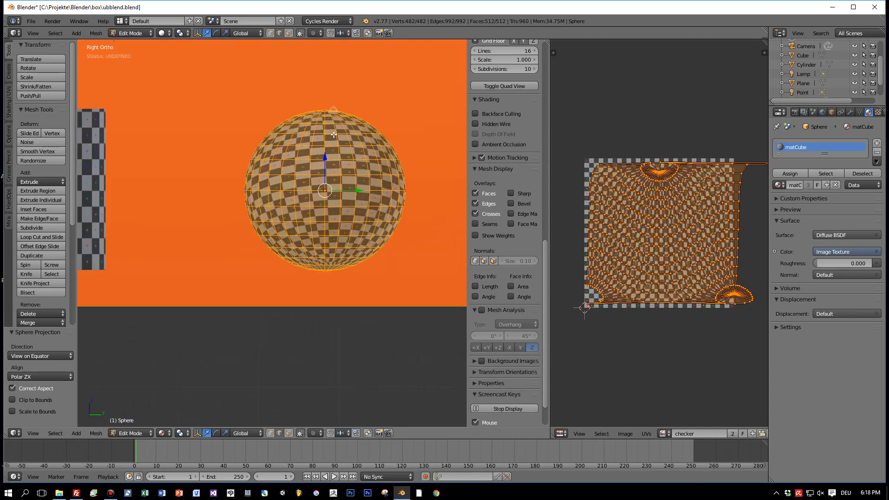
alt+right_click(334, 135)
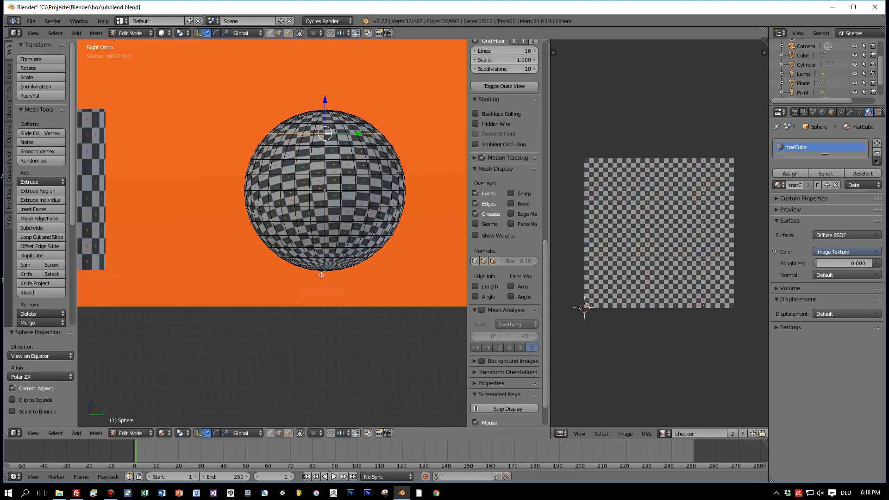
alt+right_click(320, 246)
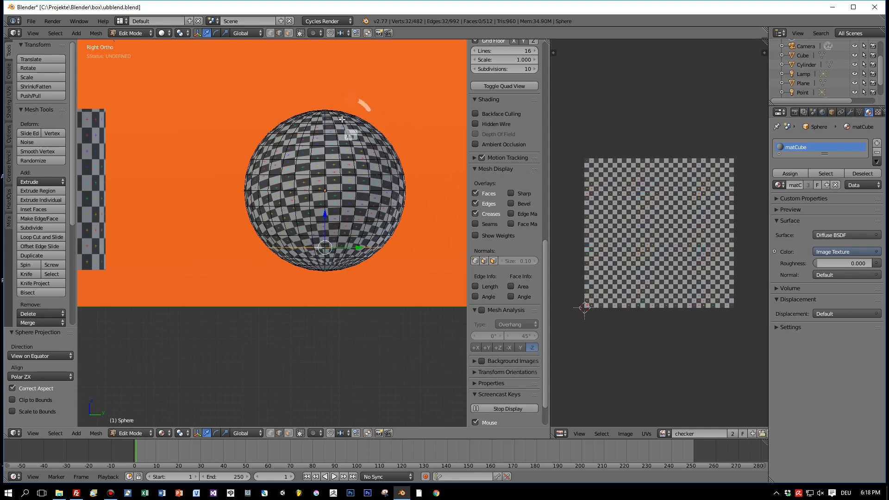
alt+shift+right_click(324, 135)
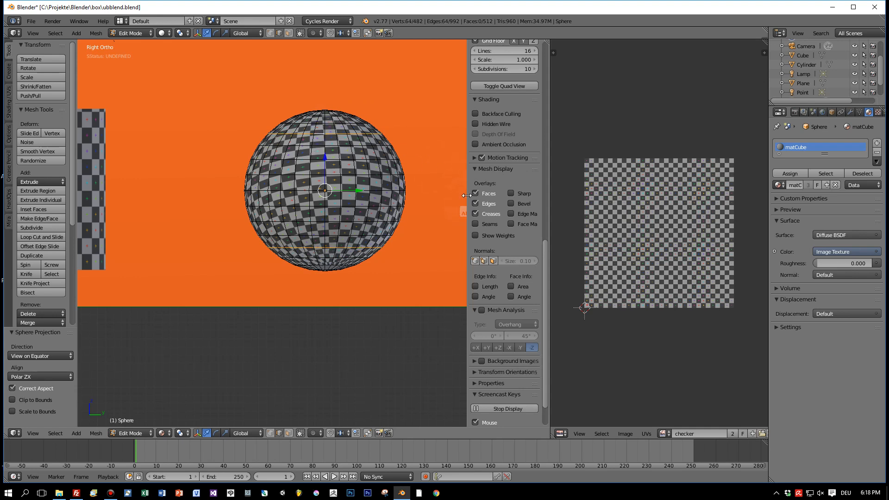
key(space)
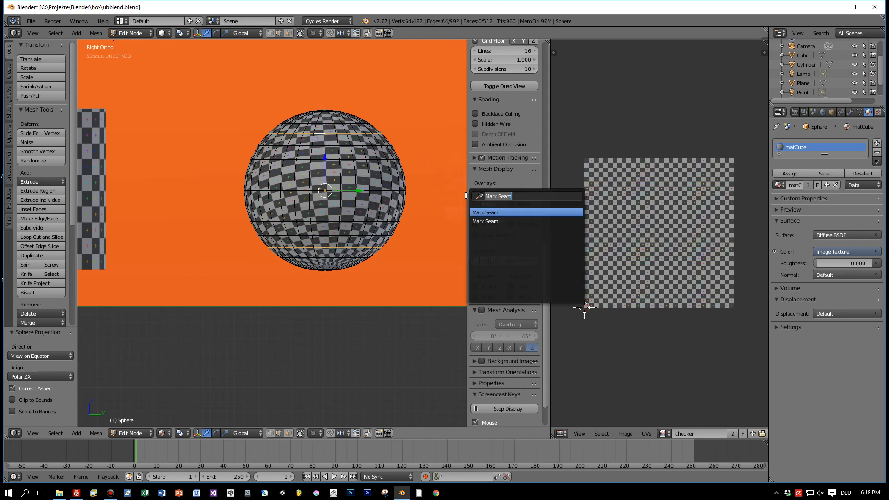
click(499, 212)
Mark the vertical line of edges connecting the sphere's upper and lower seam rings as a seam
alt+right_click(326, 141)
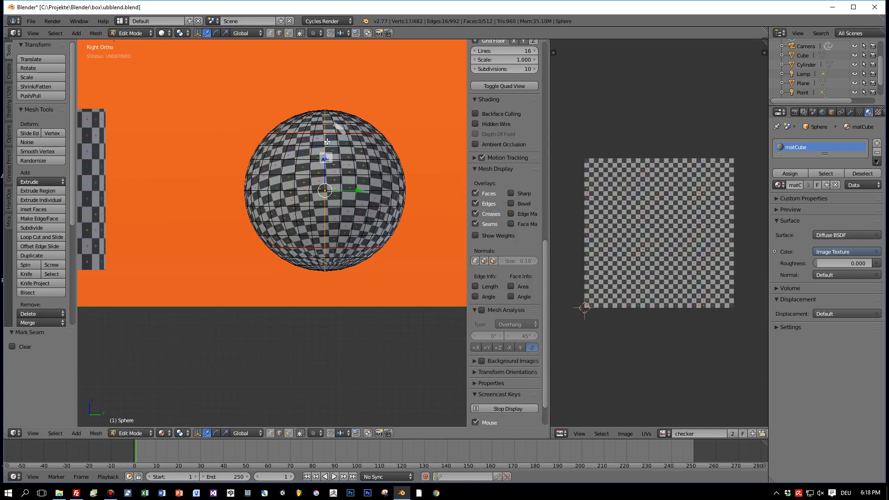
right_click(326, 141)
shift+right_click(325, 153)
shift+right_click(325, 168)
shift+right_click(326, 184)
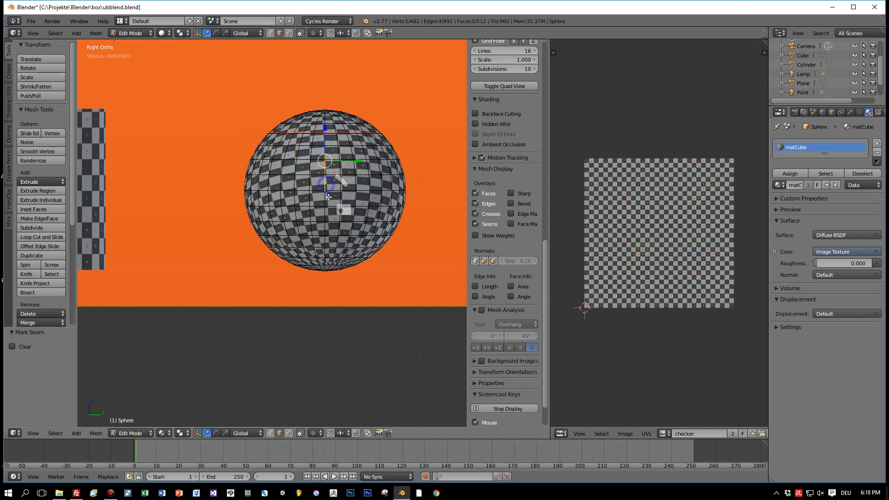
shift+right_click(326, 199)
shift+right_click(325, 216)
shift+right_click(326, 231)
shift+right_click(326, 245)
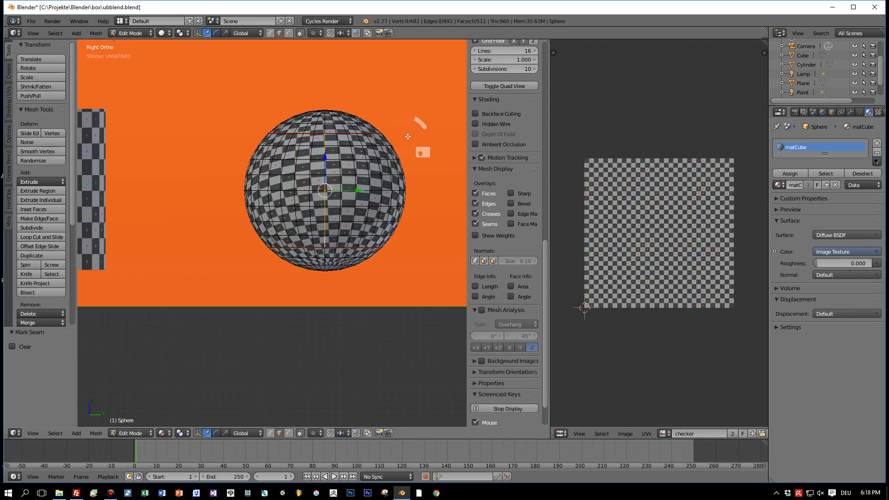
key(space)
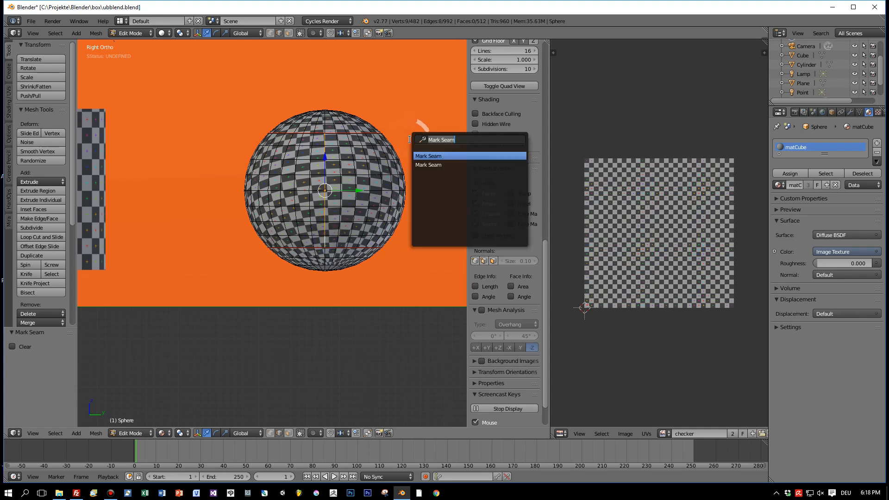
click(431, 155)
Unwrap the whole sphere along its marked seams and check the resulting checker pattern
key(a)
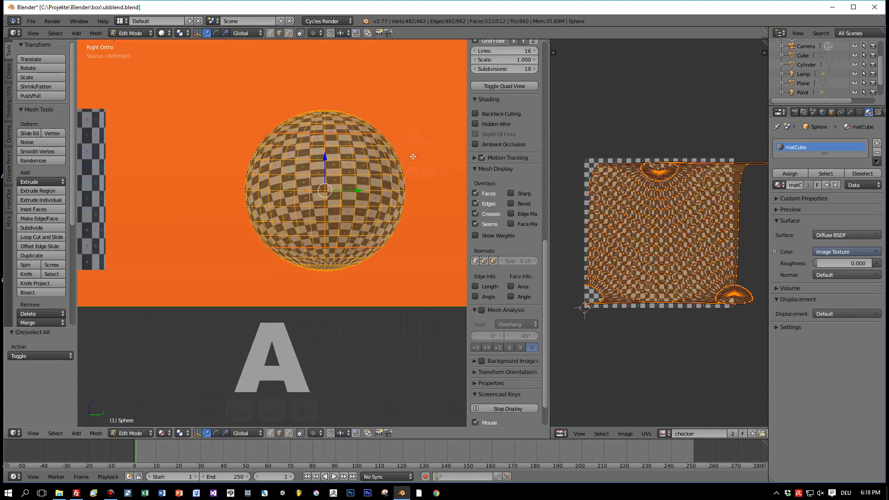
key(u)
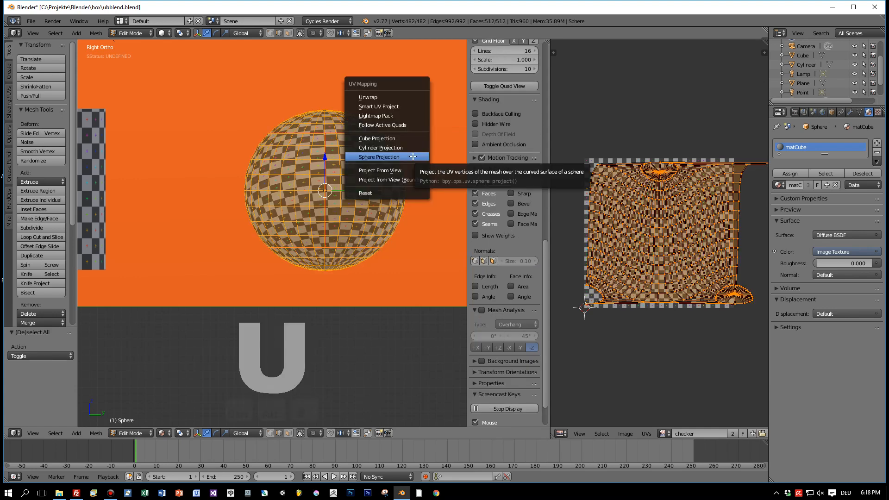
click(400, 97)
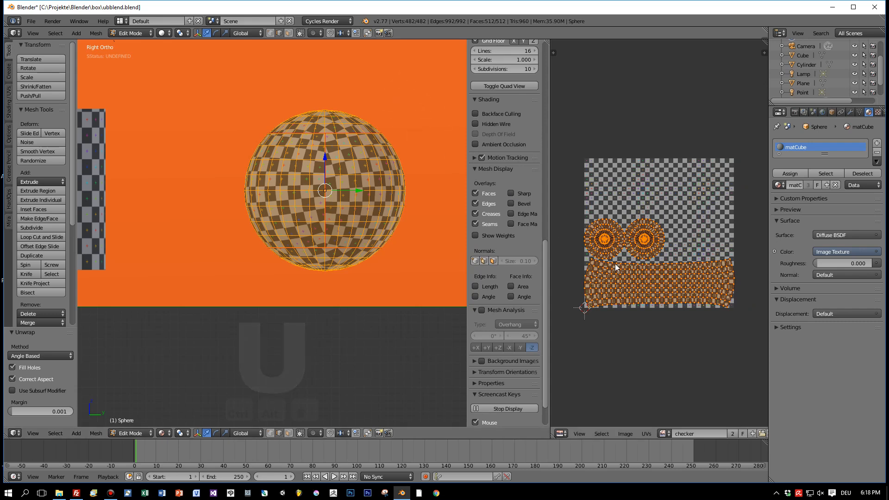
scroll(404, 181, up, 2)
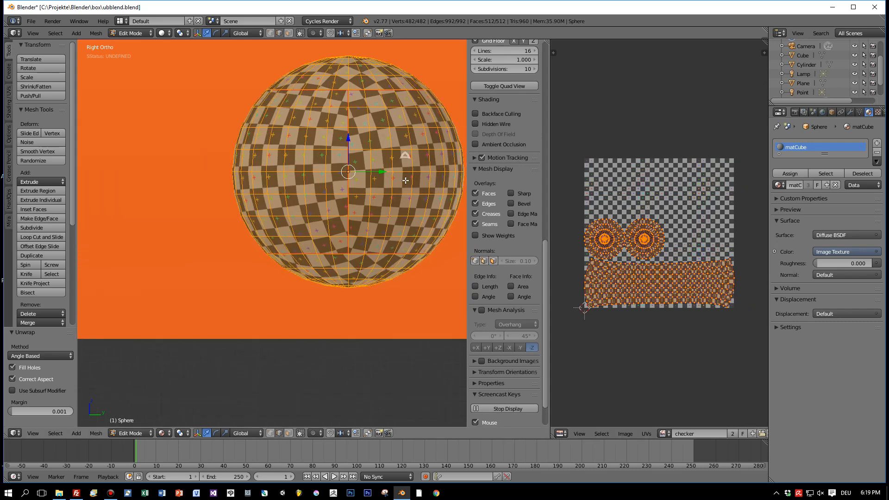
scroll(405, 181, down, 4)
middle_drag(405, 180, 376, 215)
scroll(375, 216, up, 3)
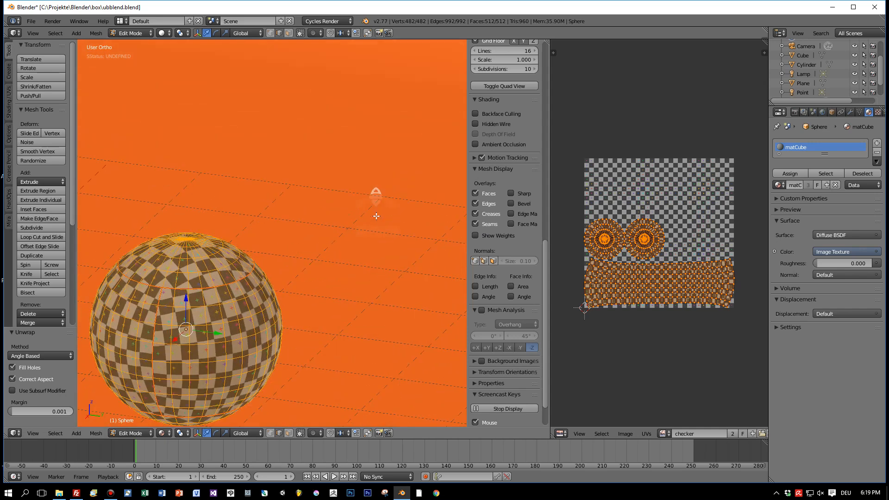
scroll(376, 216, up, 2)
scroll(375, 216, down, 2)
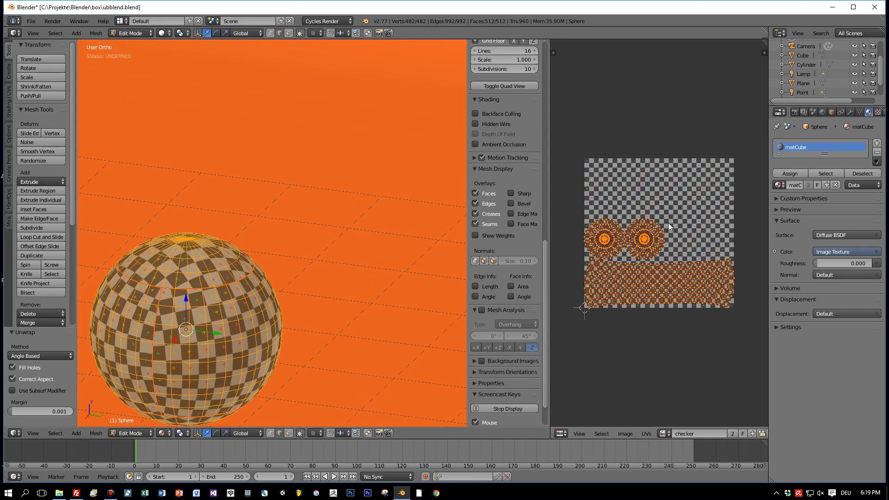
Average the scale of the sphere's UV islands and pack them within the checker image
click(647, 434)
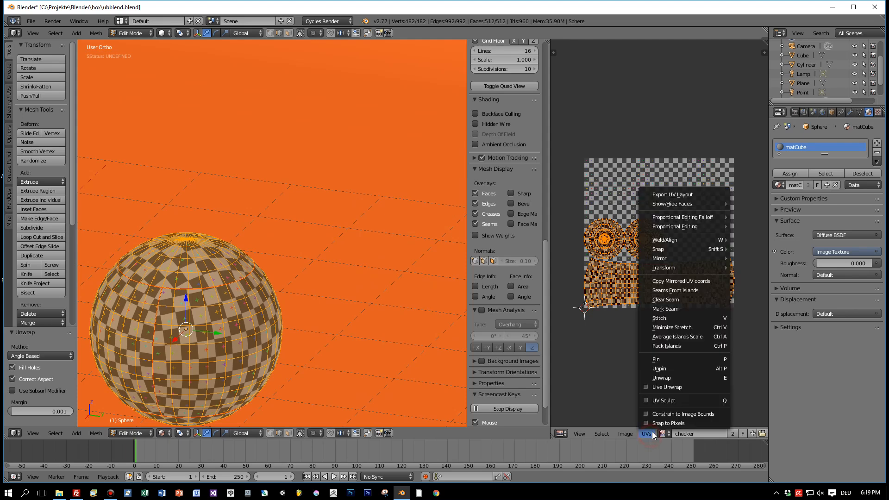
click(680, 336)
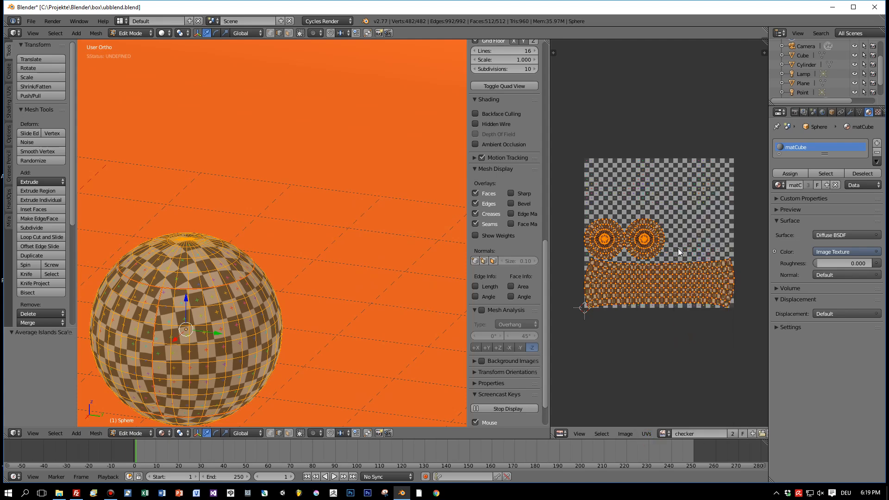
click(646, 434)
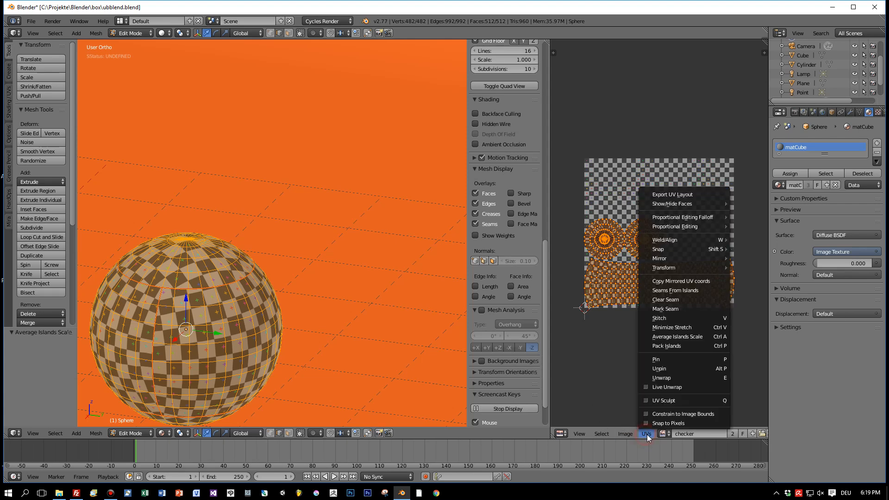
click(657, 346)
Check the sphere's checker texture in Object Mode and render the scene
mouse_move(388, 259)
middle_down()
mouse_move(376, 273)
mouse_move(412, 261)
mouse_move(393, 262)
middle_up()
key(Tab)
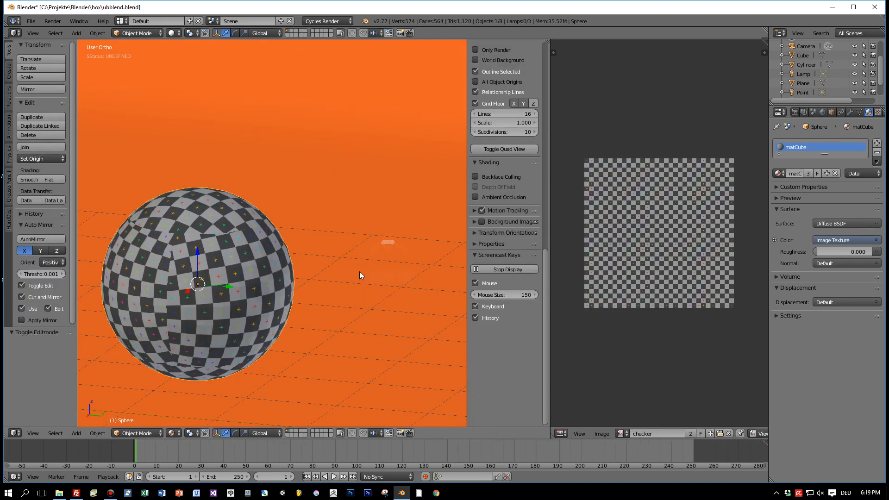
key(Tab)
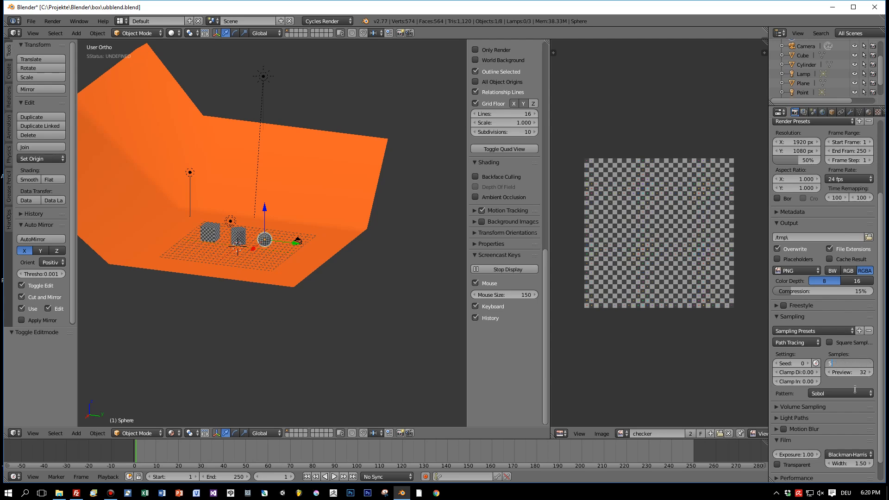
key(F12)
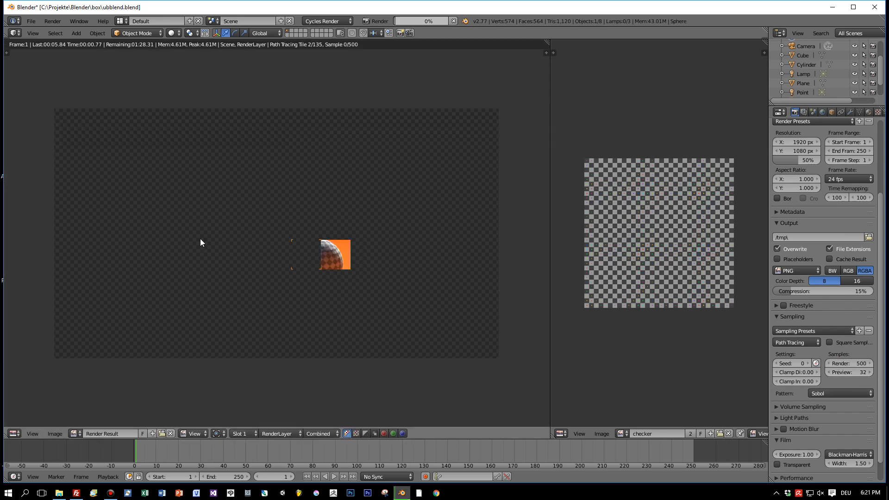